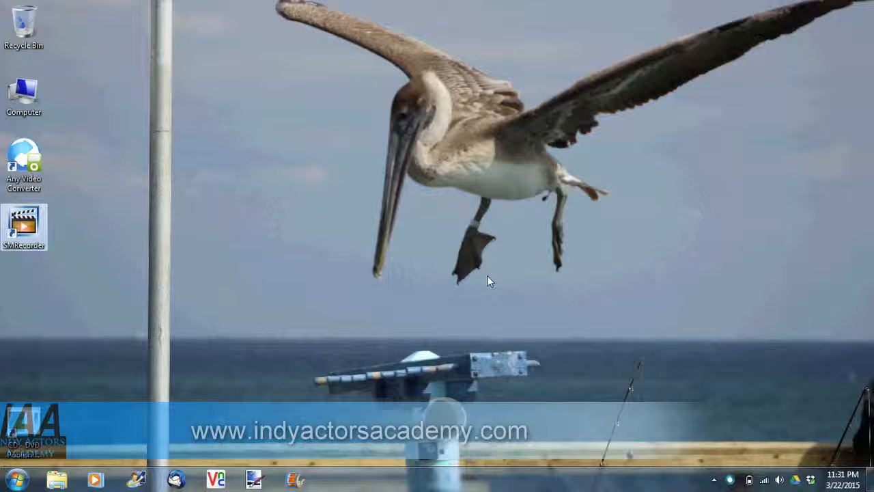
Record a webcam video in Windows Live Movie Maker and save the capture to the Desktop under its default name.
{"action": "left_click", "coordinate": [296, 484]}
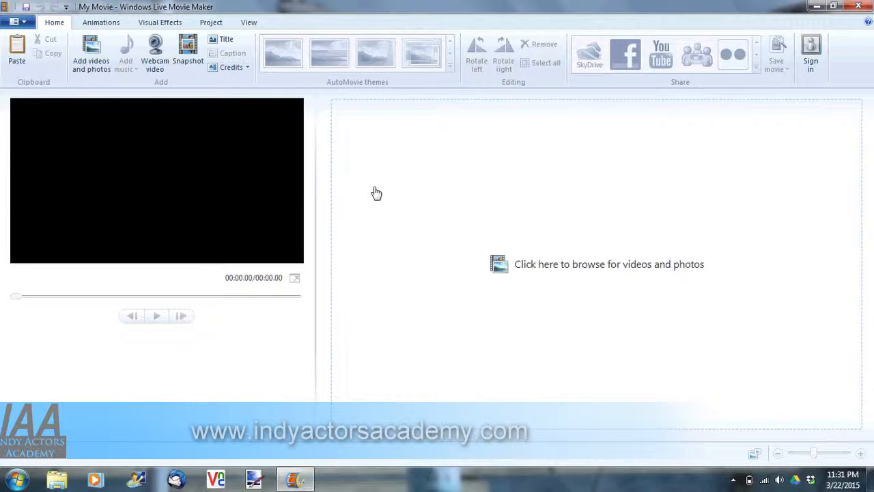
{"action": "left_click", "coordinate": [156, 54]}
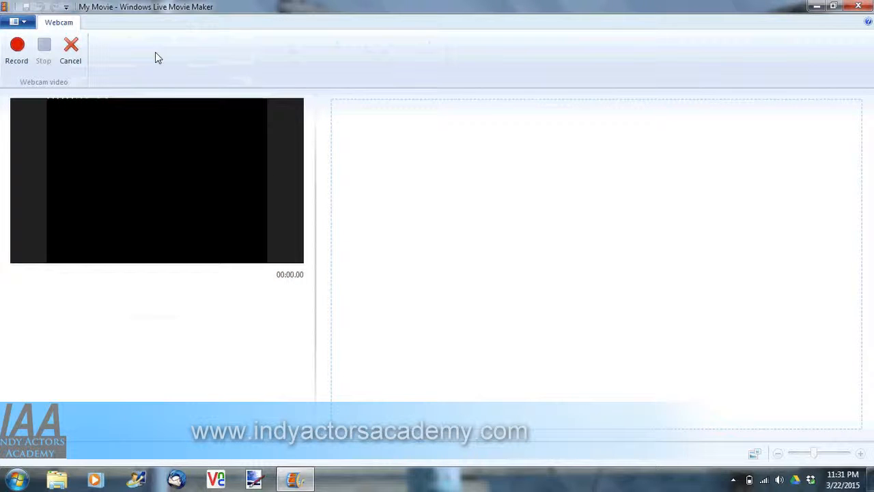
{"action": "left_click", "coordinate": [18, 47]}
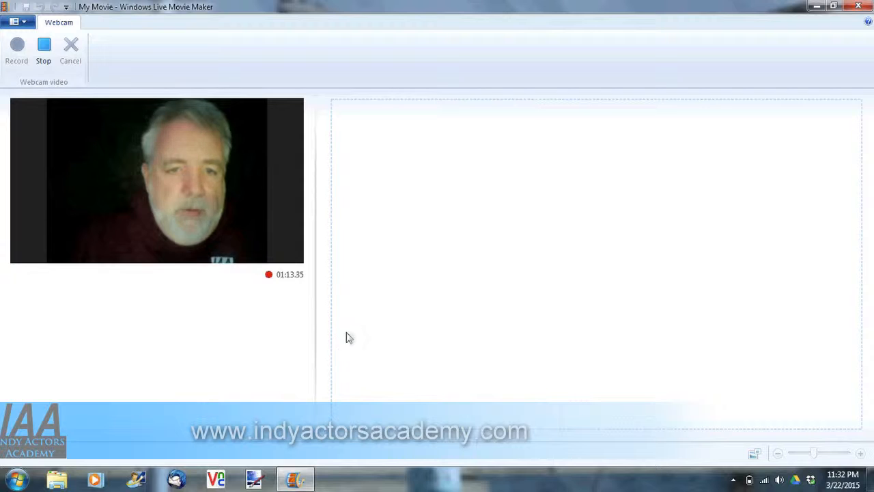
{"action": "left_click", "coordinate": [43, 48]}
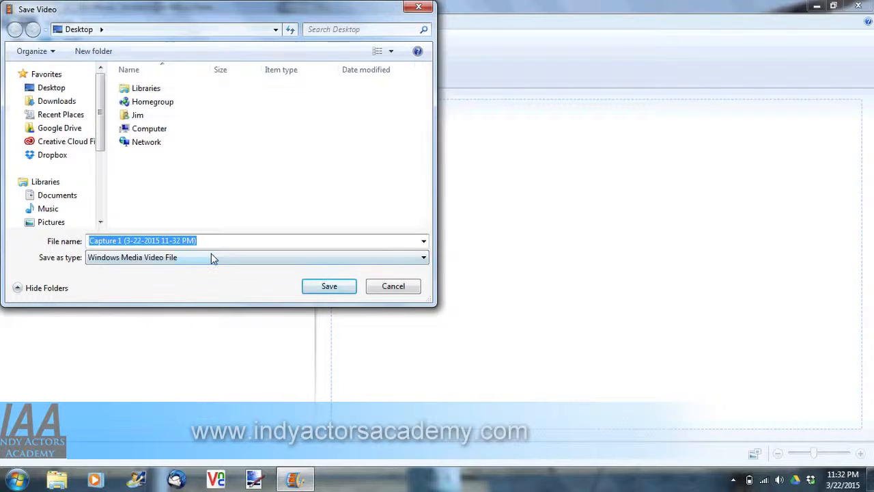
{"action": "left_click", "coordinate": [334, 287]}
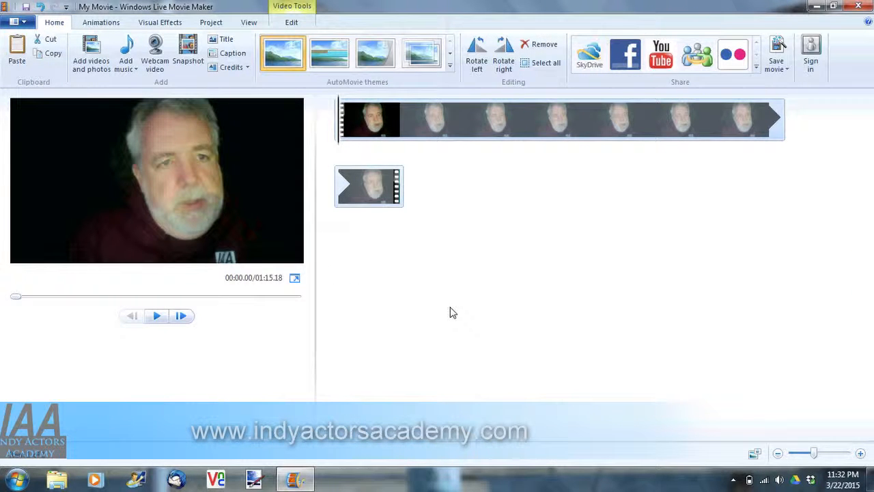
Split the webcam clip at about 00:02.64 and remove the opening segment.
{"action": "left_click", "coordinate": [352, 125]}
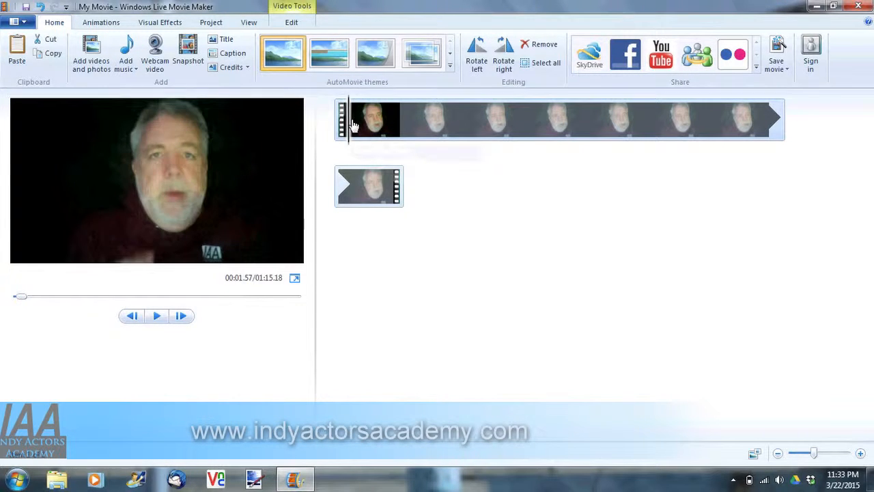
{"action": "left_click", "coordinate": [343, 127]}
{"action": "left_click_drag", "start_coordinate": [343, 127], "coordinate": [360, 132]}
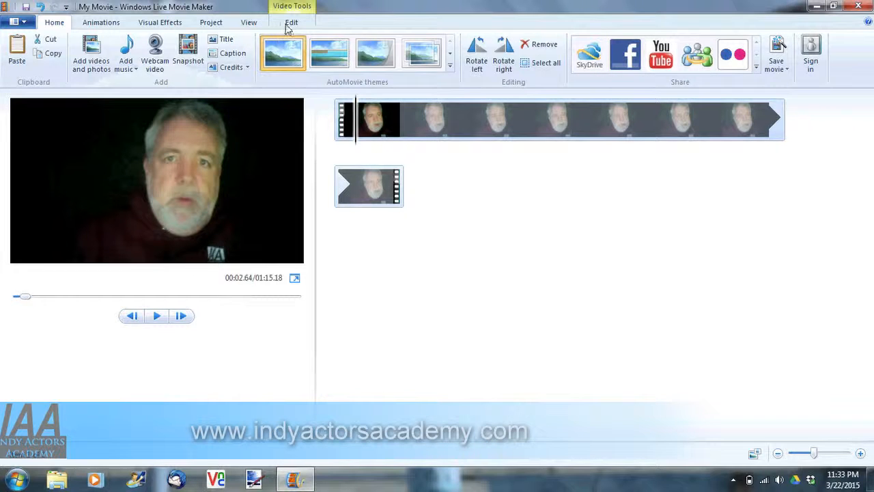
{"action": "left_click", "coordinate": [289, 25]}
{"action": "left_click", "coordinate": [292, 49]}
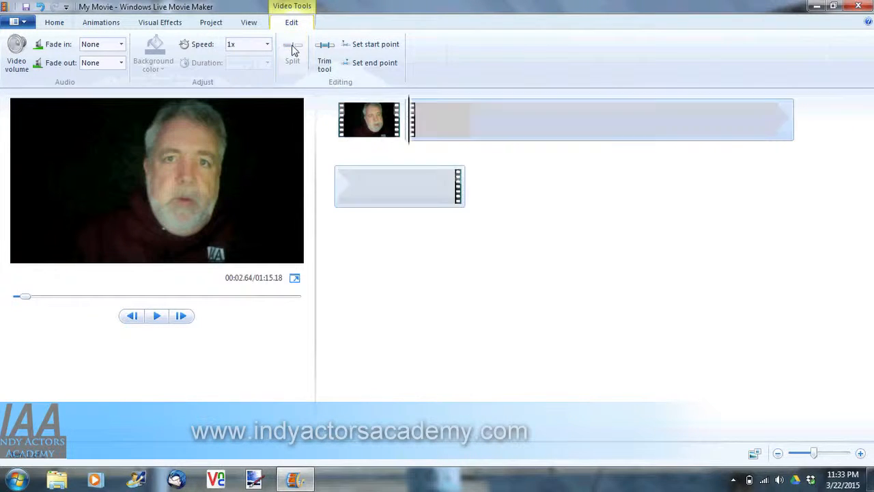
{"action": "left_click", "coordinate": [367, 122]}
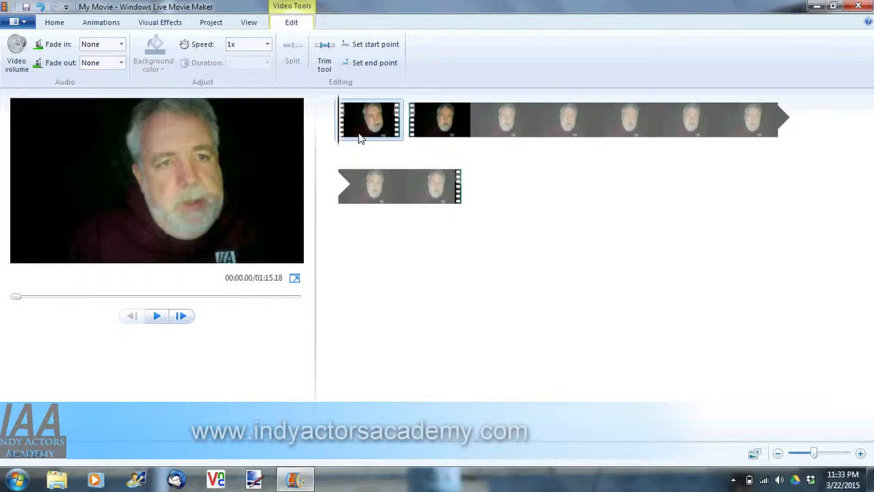
{"action": "right_click", "coordinate": [362, 130]}
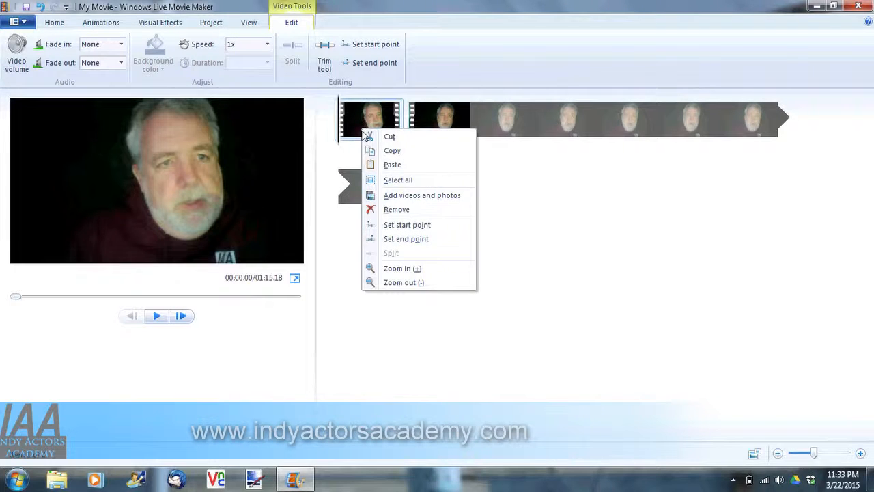
{"action": "left_click", "coordinate": [395, 209]}
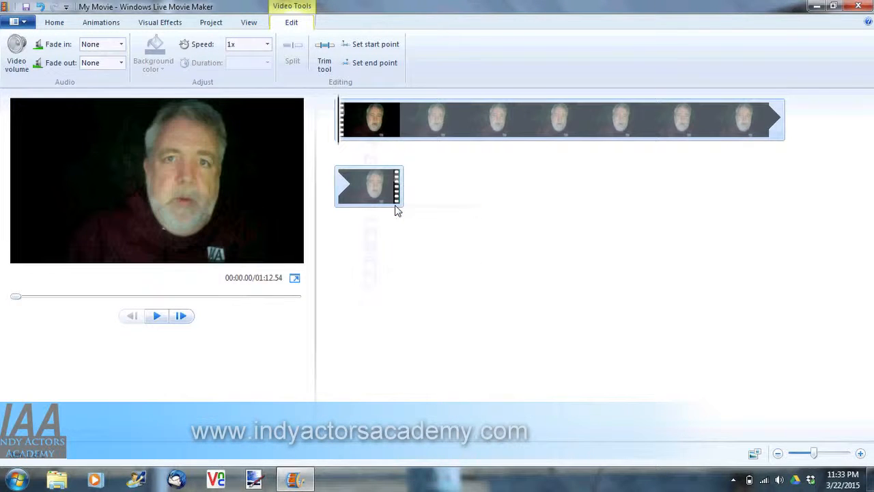
Split the remaining clip at about 01:01.96 and remove the closing segment.
{"action": "left_click", "coordinate": [372, 191]}
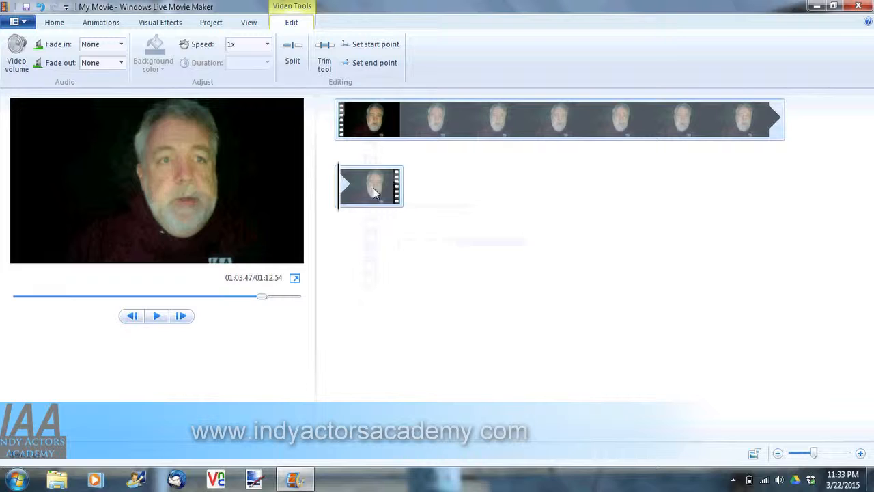
{"action": "left_click_drag", "start_coordinate": [345, 196], "coordinate": [763, 135]}
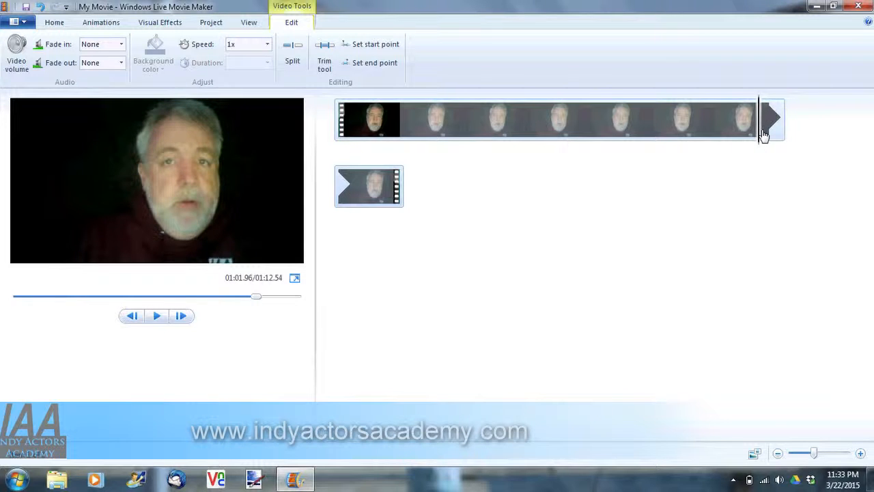
{"action": "left_click", "coordinate": [294, 46]}
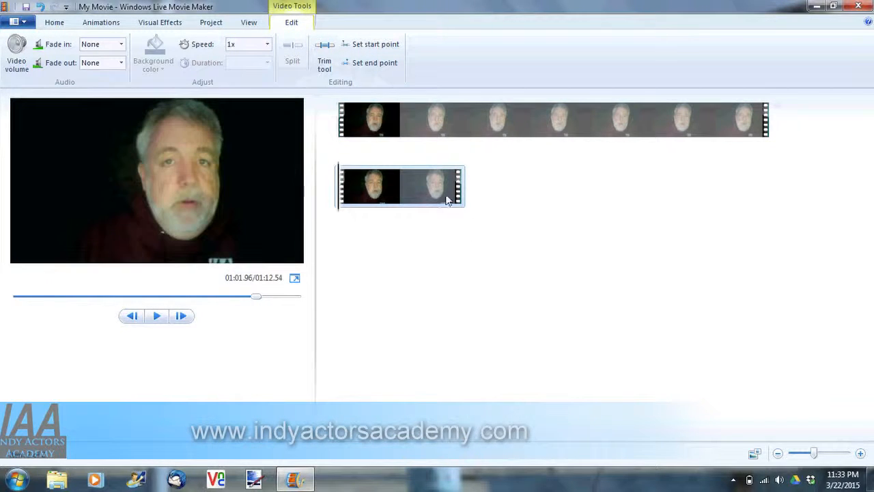
{"action": "left_click", "coordinate": [423, 185]}
{"action": "right_click", "coordinate": [423, 185]}
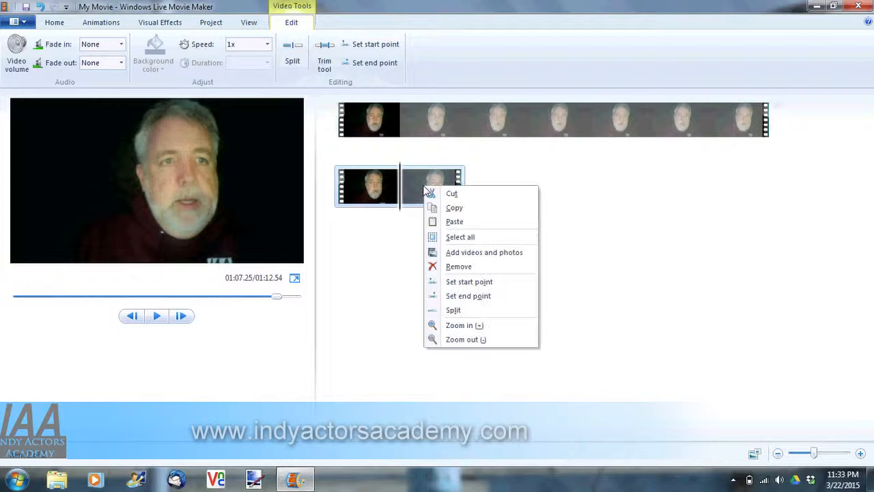
{"action": "left_click", "coordinate": [449, 272]}
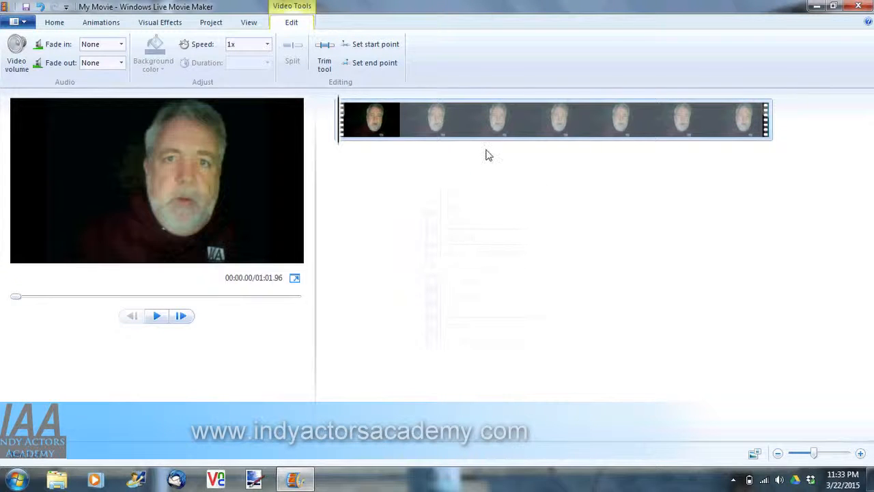
Save the trimmed movie for computer to the Desktop as a Windows Media Video File named YourName_Character_Agency.
{"action": "mouse_move", "coordinate": [598, 124]}
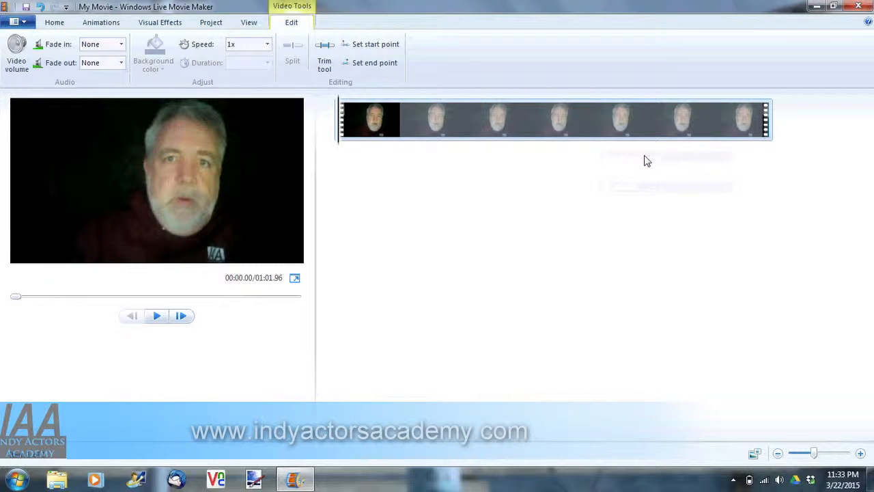
{"action": "mouse_move", "coordinate": [632, 129]}
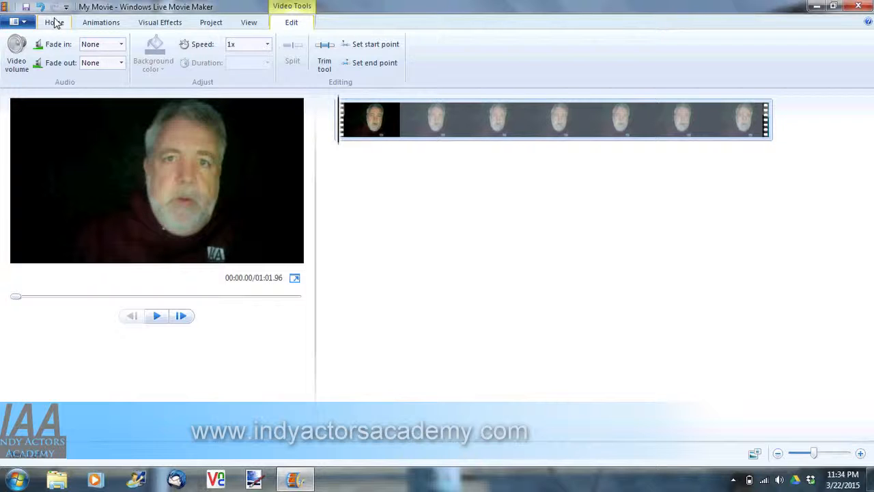
{"action": "left_click", "coordinate": [24, 22]}
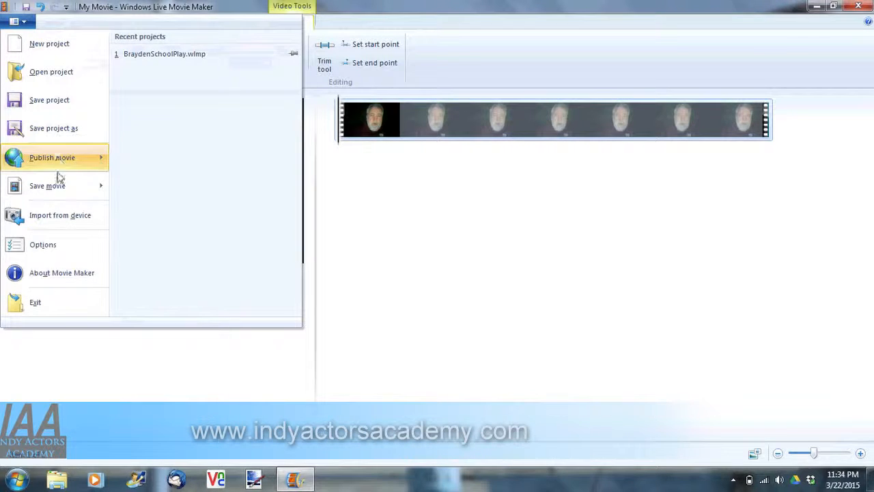
{"action": "mouse_move", "coordinate": [60, 189]}
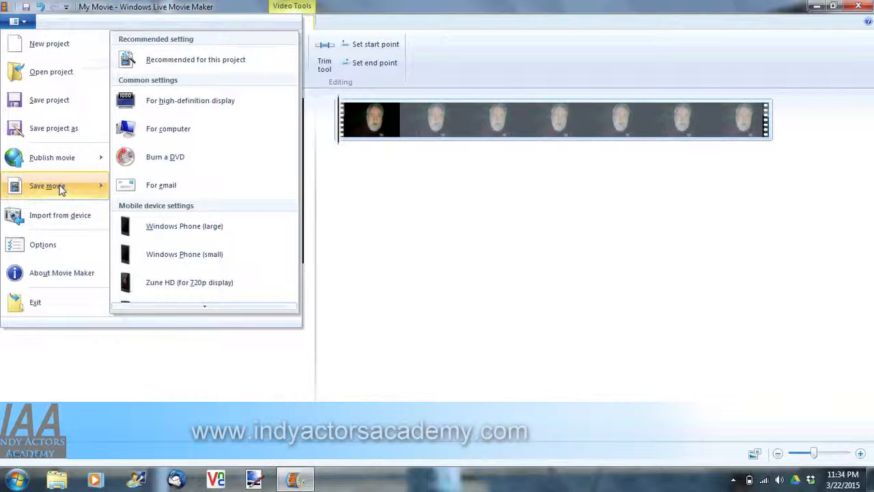
{"action": "left_click", "coordinate": [164, 140]}
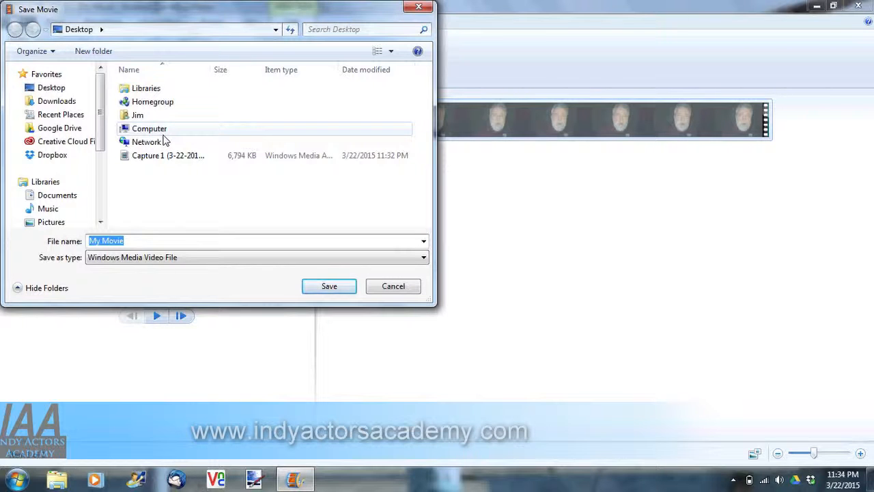
{"action": "type", "text": "YourNam"}
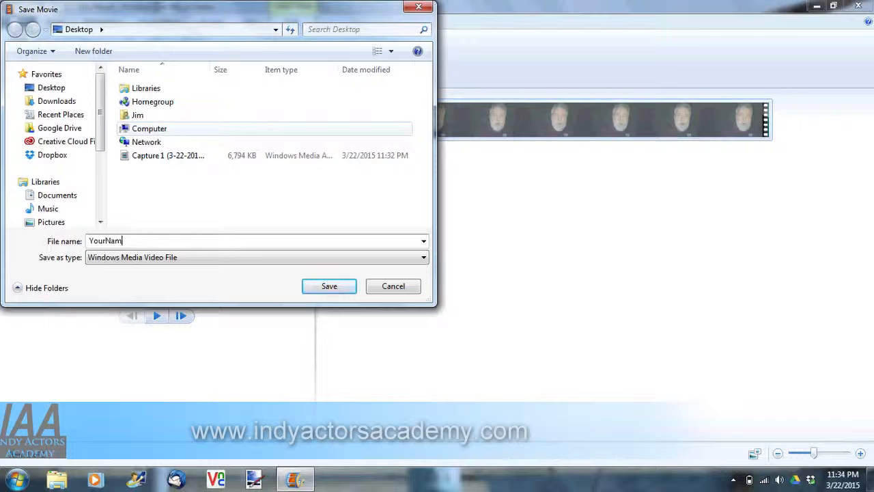
{"action": "type", "text": "e_Character_Agency"}
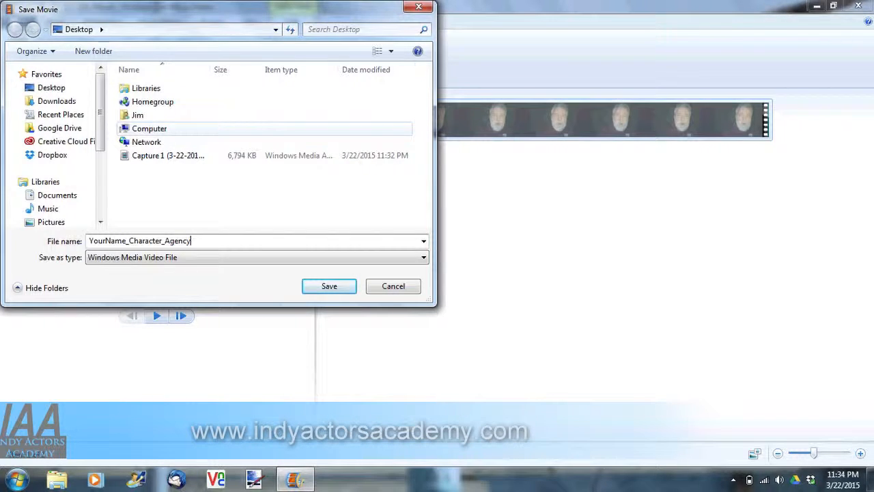
{"action": "left_click", "coordinate": [327, 286]}
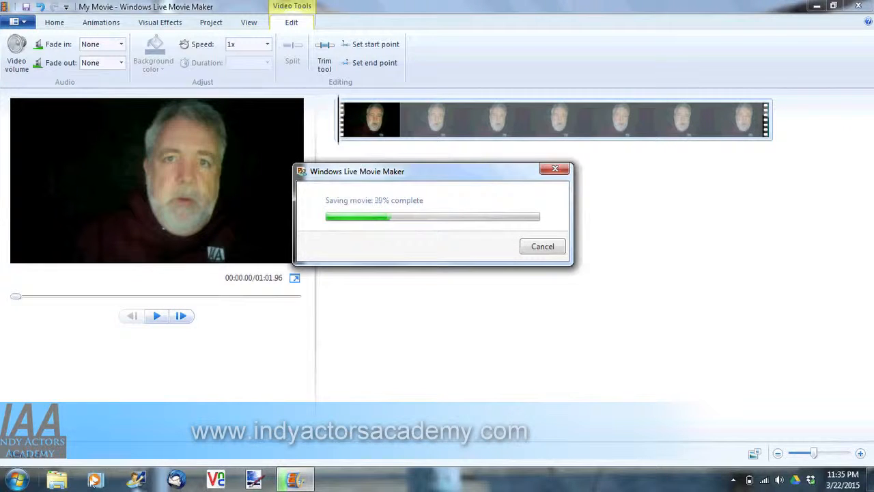
Launch Any Video Converter while the movie is being saved, reposition its window and minimize it.
{"action": "left_click", "coordinate": [17, 479]}
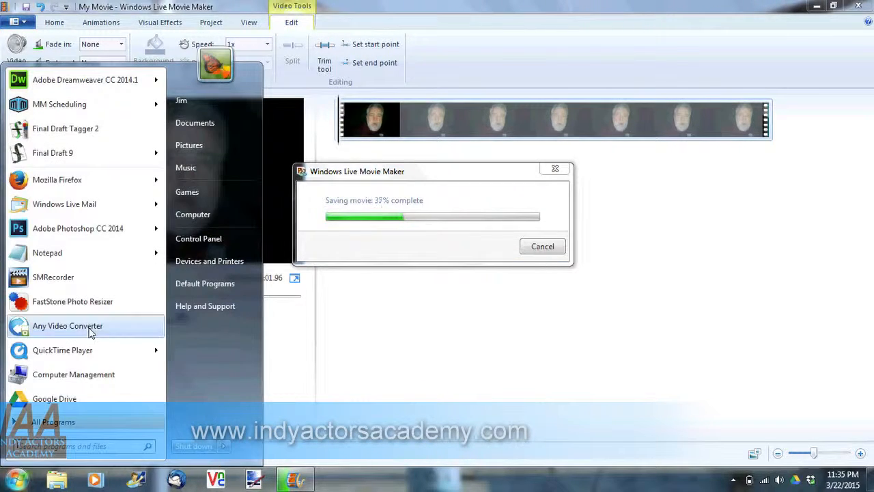
{"action": "left_click", "coordinate": [89, 328]}
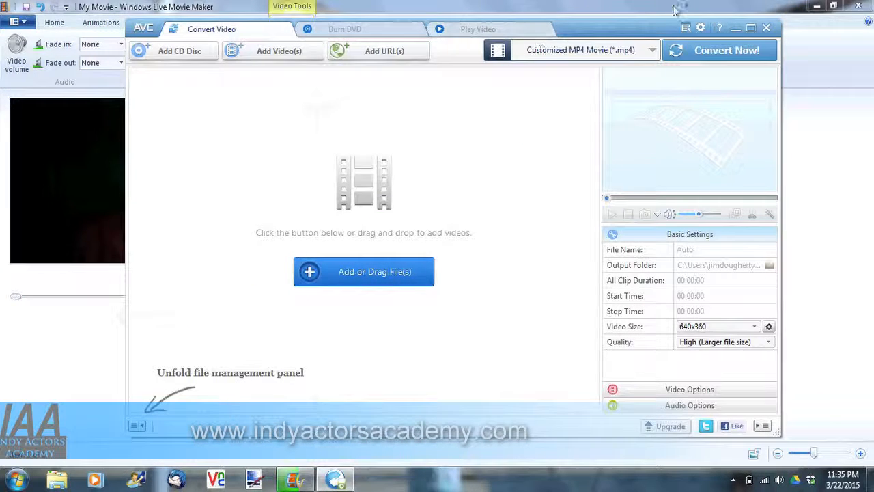
{"action": "left_click_drag", "start_coordinate": [621, 30], "coordinate": [674, 23]}
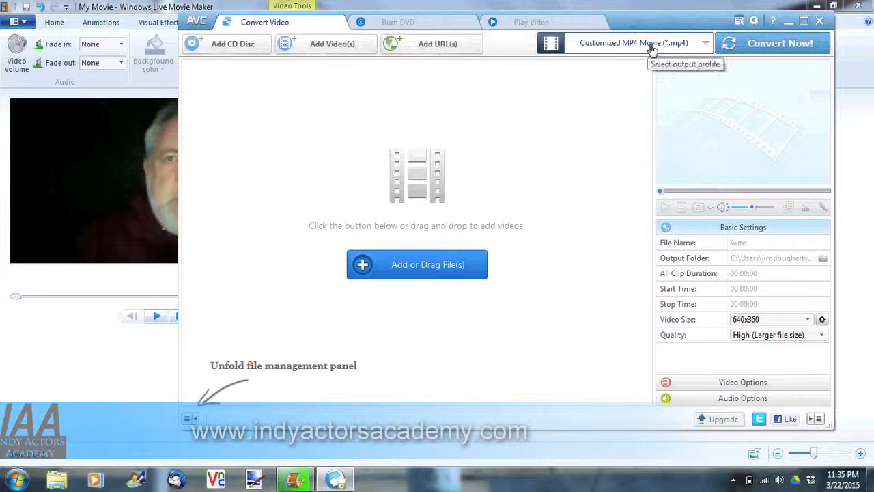
{"action": "left_click", "coordinate": [789, 26]}
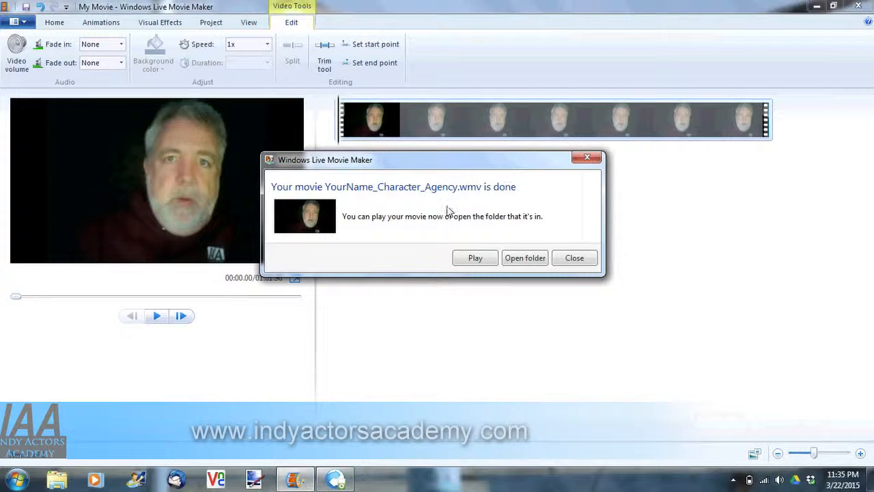
Open the exported movie's folder docked to the right half of the screen, and close Windows Live Movie Maker without saving the project.
{"action": "left_click", "coordinate": [522, 259]}
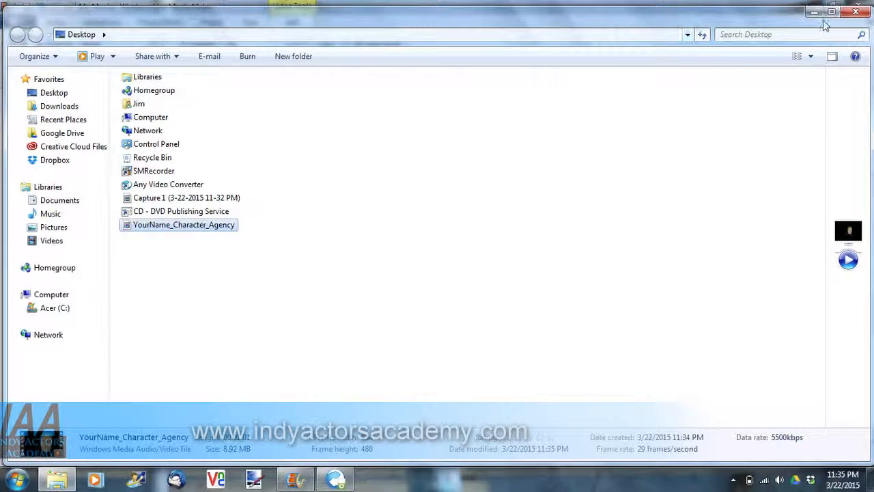
{"action": "left_click_drag", "start_coordinate": [756, 12], "coordinate": [873, 114]}
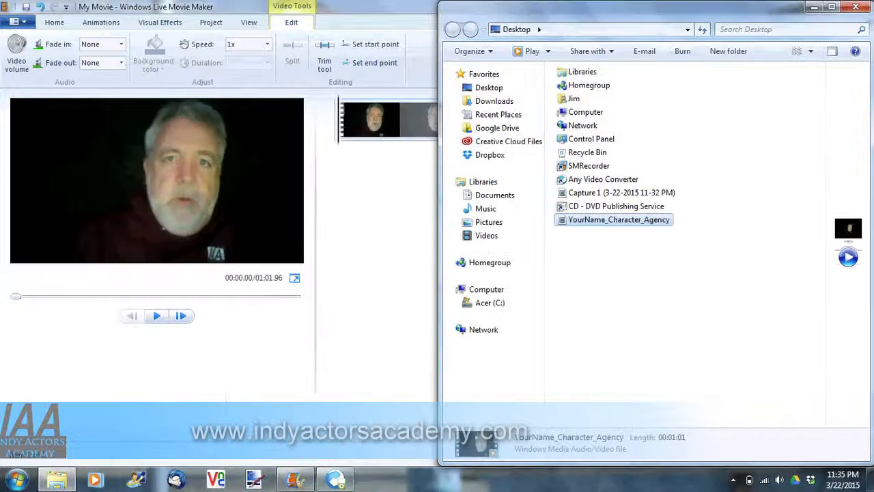
{"action": "left_click", "coordinate": [408, 9]}
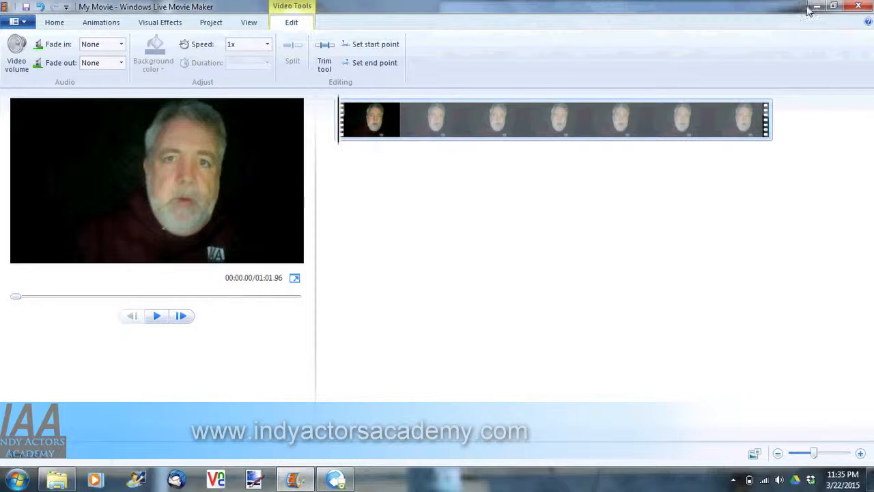
{"action": "left_click", "coordinate": [858, 6]}
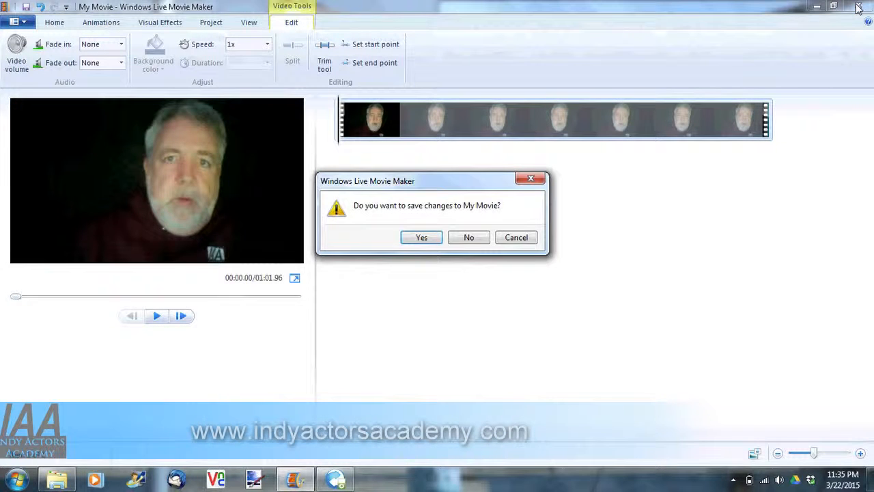
{"action": "left_click", "coordinate": [469, 238]}
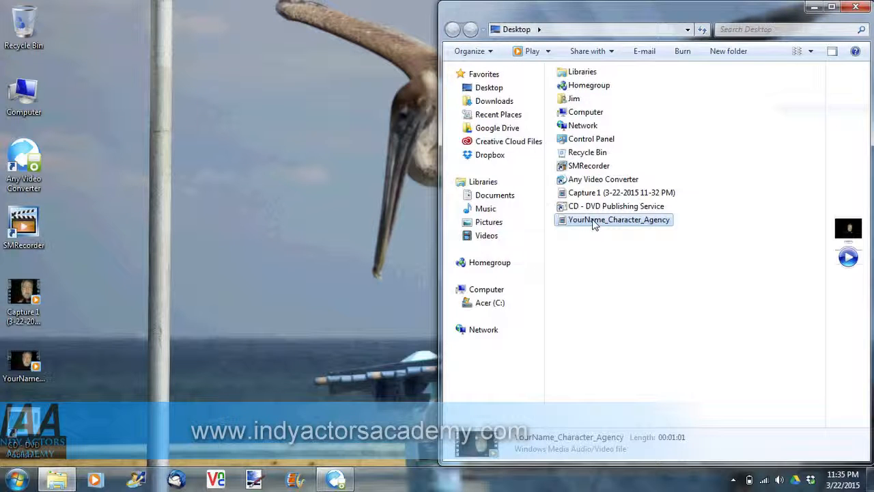
Switch to Any Video Converter, place it beside the folder window and add the YourName_Character_Agency video for conversion.
{"action": "left_click", "coordinate": [332, 482]}
{"action": "left_click_drag", "start_coordinate": [669, 27], "coordinate": [4, 177]}
{"action": "left_click", "coordinate": [714, 8]}
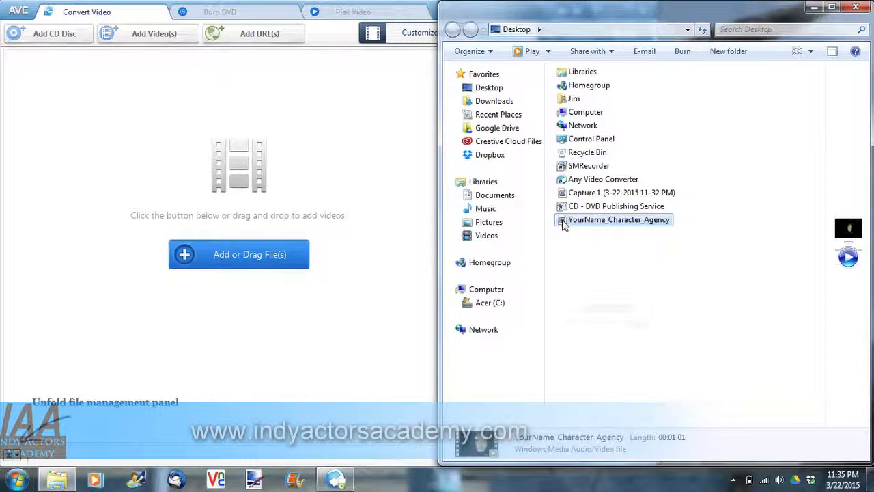
{"action": "left_click_drag", "start_coordinate": [564, 226], "coordinate": [220, 288]}
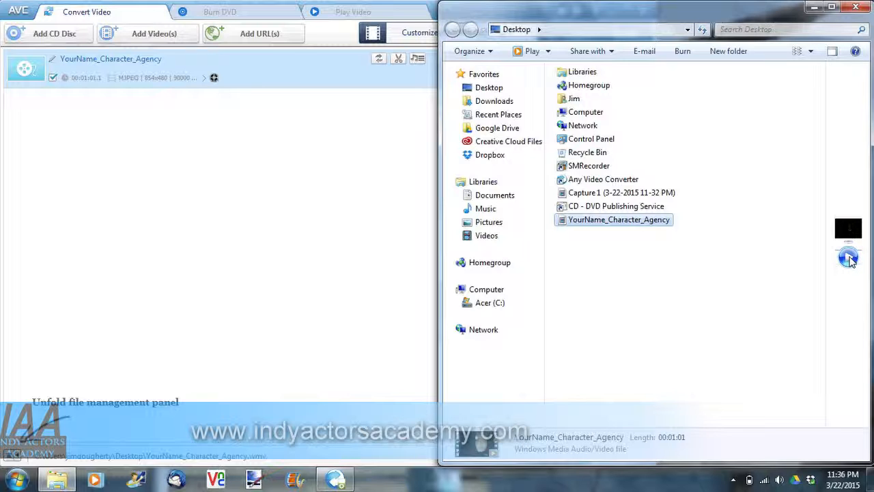
Widen the folder's preview pane to check the YourName_Character_Agency video, and close the folder window.
{"action": "left_click_drag", "start_coordinate": [826, 234], "coordinate": [700, 249]}
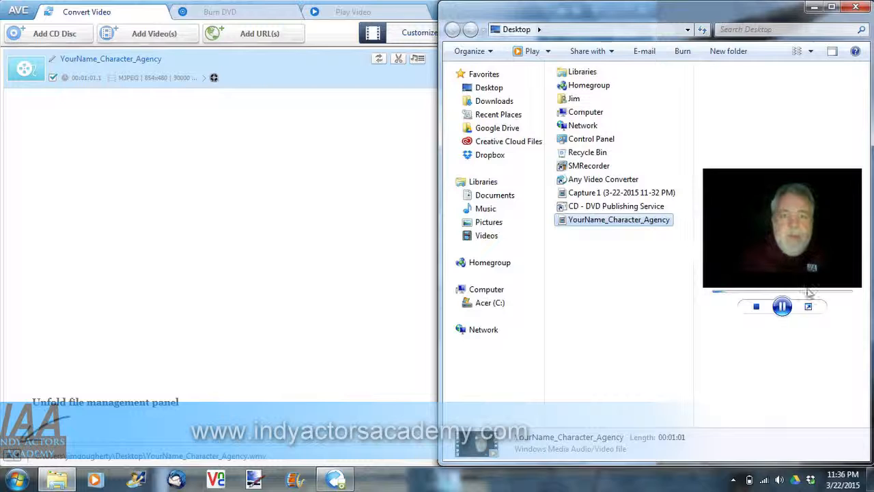
{"action": "left_click", "coordinate": [857, 6]}
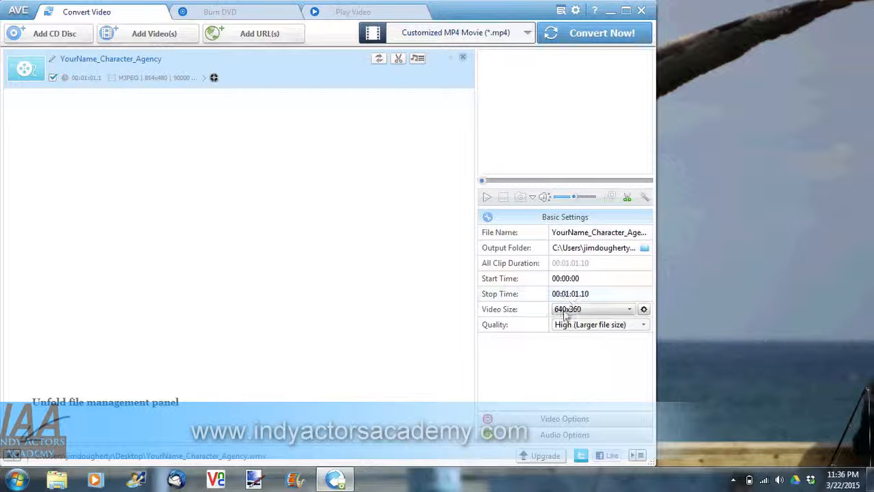
Switch the output video size to Original and back to 640x360.
{"action": "left_click", "coordinate": [630, 310]}
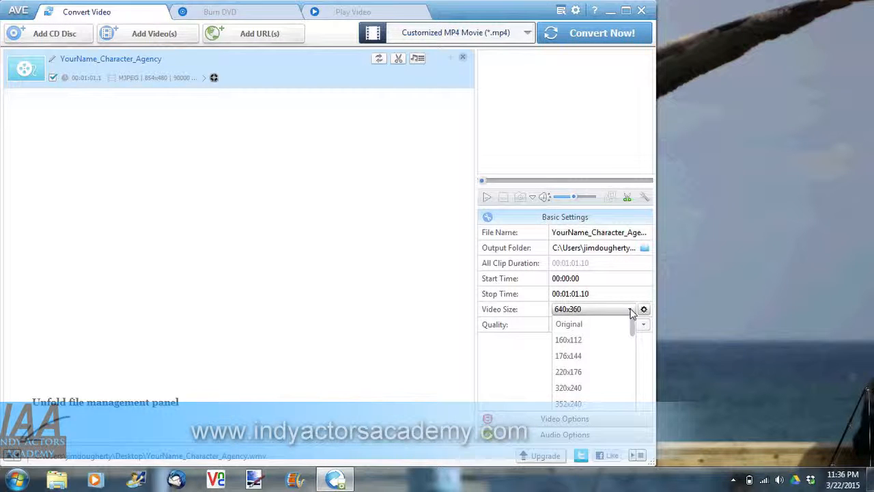
{"action": "left_click", "coordinate": [605, 324]}
{"action": "left_click", "coordinate": [628, 310]}
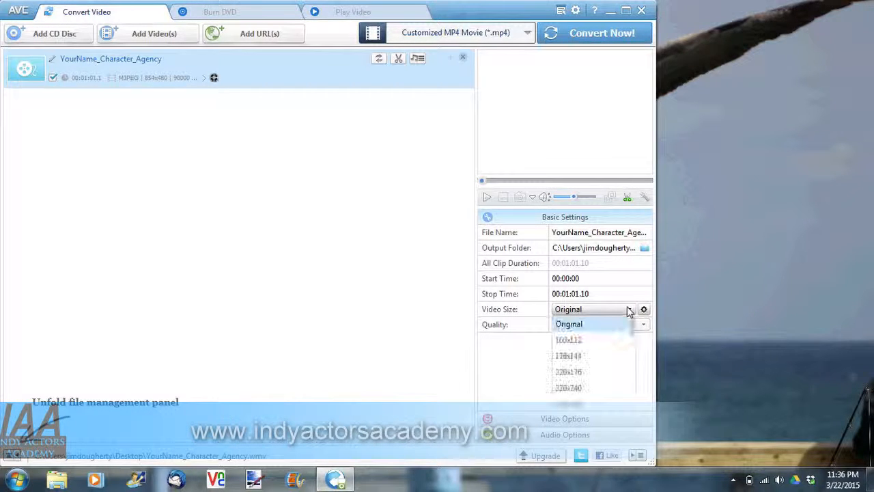
{"action": "left_click_drag", "start_coordinate": [631, 331], "coordinate": [628, 398]}
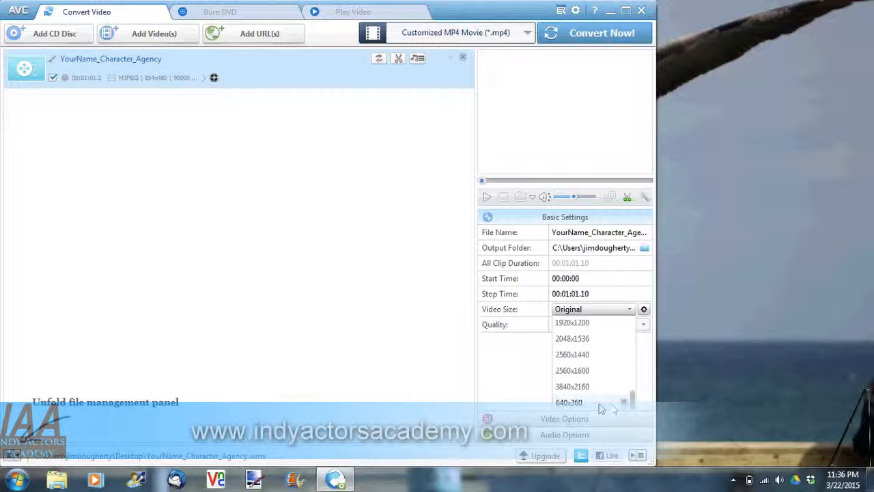
{"action": "left_click", "coordinate": [570, 403]}
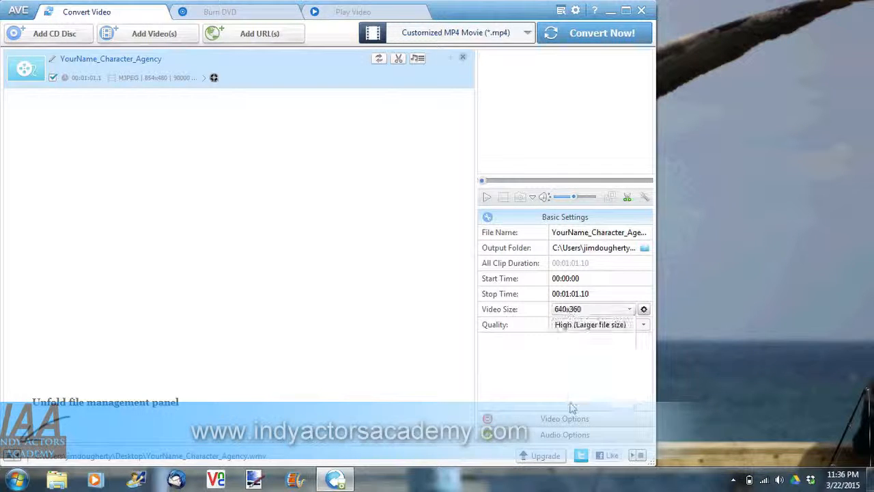
Try to add a customized video size with a width of 640.
{"action": "left_click", "coordinate": [644, 310]}
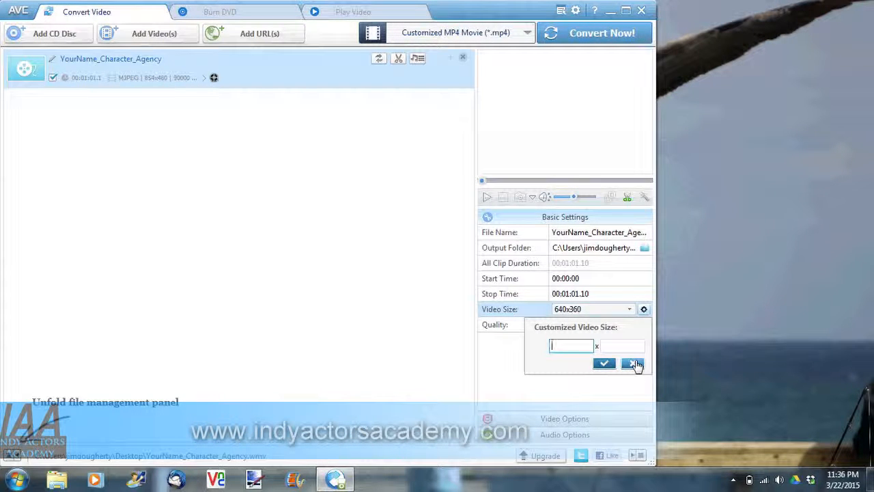
{"action": "left_click", "coordinate": [604, 363]}
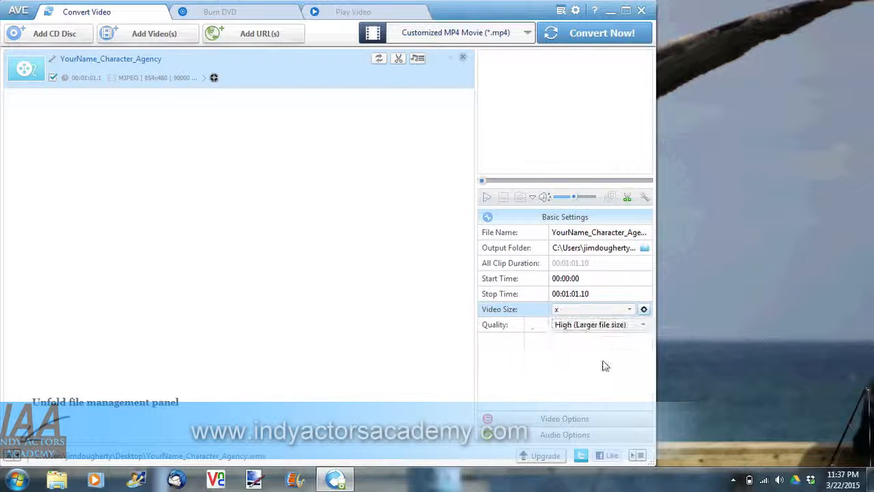
{"action": "left_click", "coordinate": [643, 309]}
{"action": "type", "text": "640"}
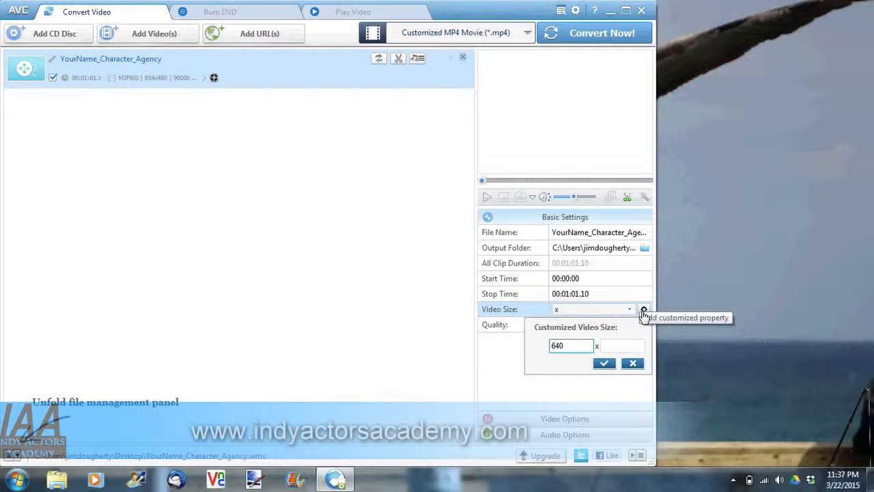
{"action": "left_click", "coordinate": [643, 311]}
Replace the blank customized video size with the saved 640x360 size.
{"action": "left_click", "coordinate": [629, 310]}
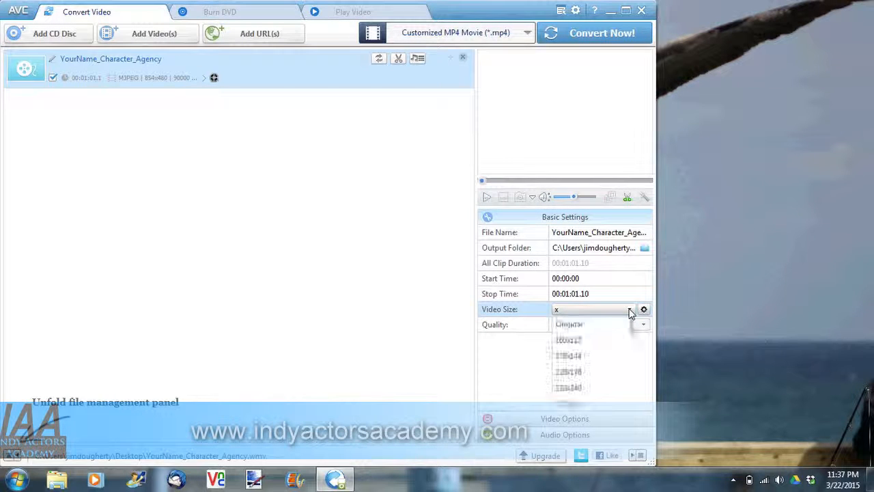
{"action": "left_click_drag", "start_coordinate": [631, 325], "coordinate": [630, 390]}
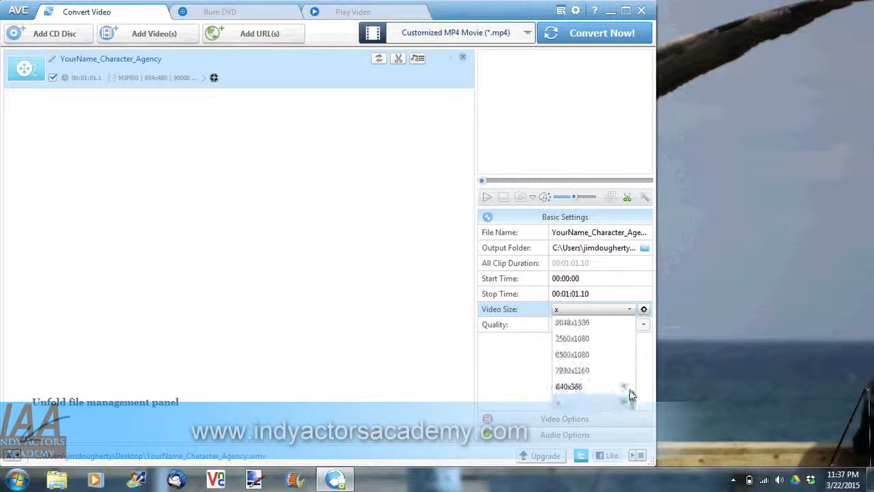
{"action": "left_click", "coordinate": [608, 397]}
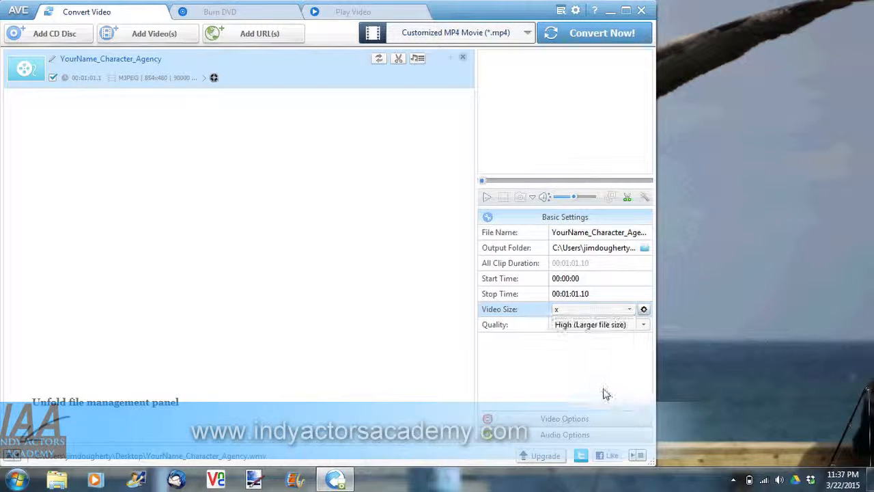
{"action": "left_click", "coordinate": [629, 310]}
{"action": "left_click_drag", "start_coordinate": [633, 326], "coordinate": [628, 401]}
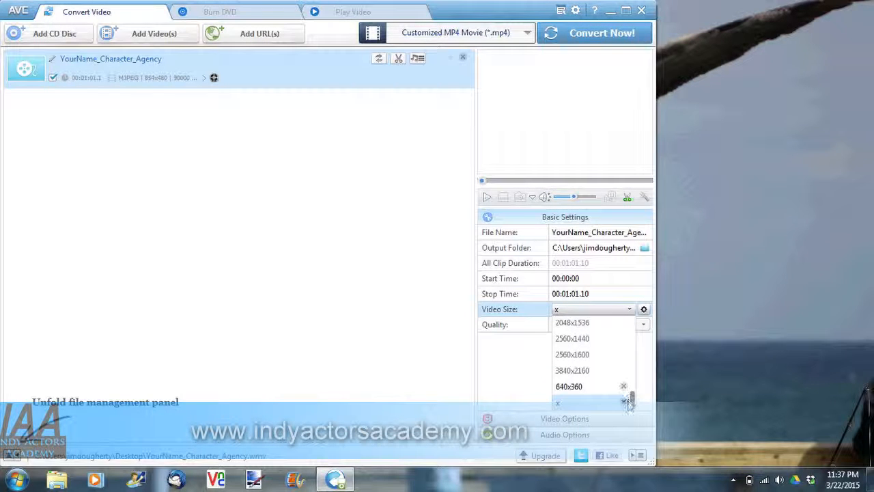
{"action": "left_click", "coordinate": [593, 400]}
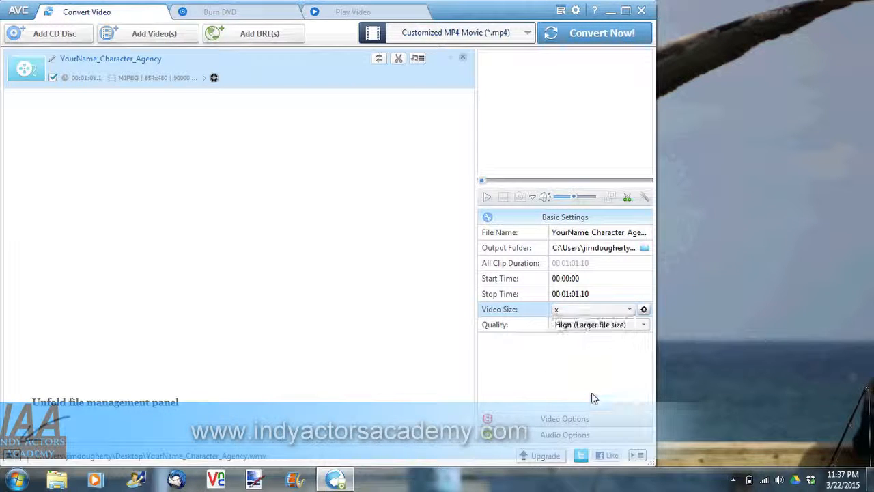
{"action": "left_click", "coordinate": [629, 310]}
{"action": "left_click", "coordinate": [632, 361]}
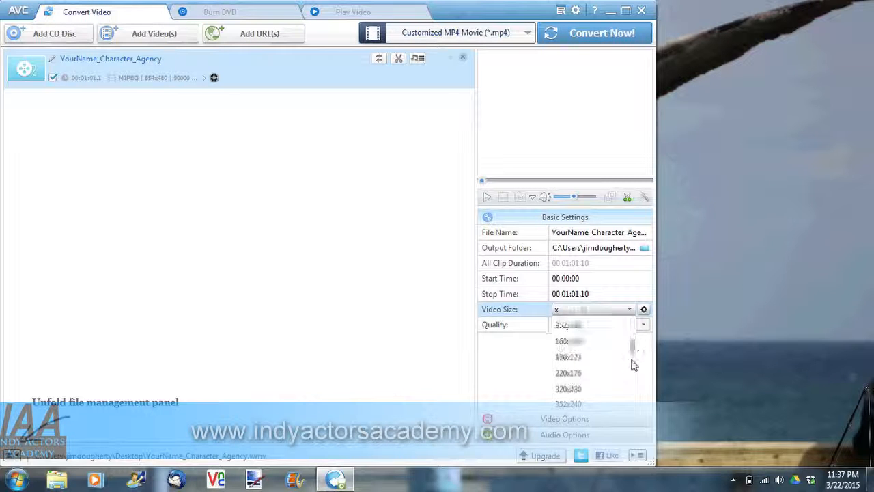
{"action": "left_click", "coordinate": [631, 387]}
{"action": "left_click", "coordinate": [632, 387]}
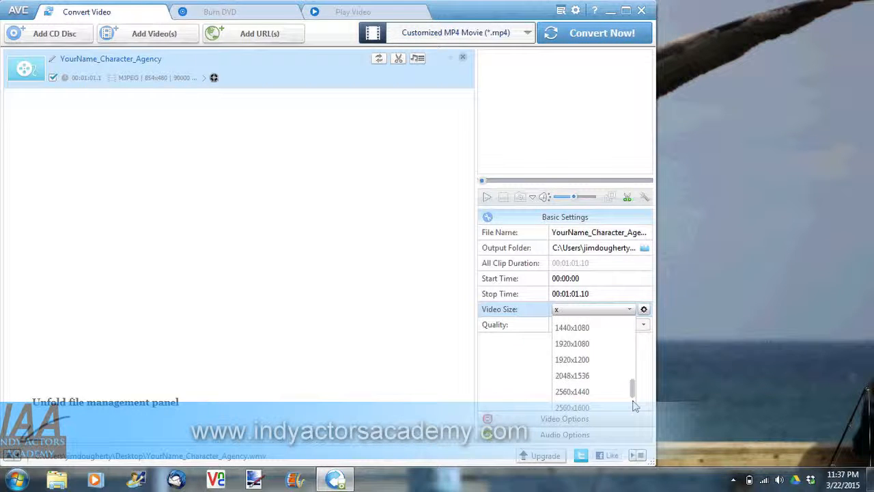
{"action": "left_click", "coordinate": [634, 406]}
{"action": "left_click", "coordinate": [581, 386]}
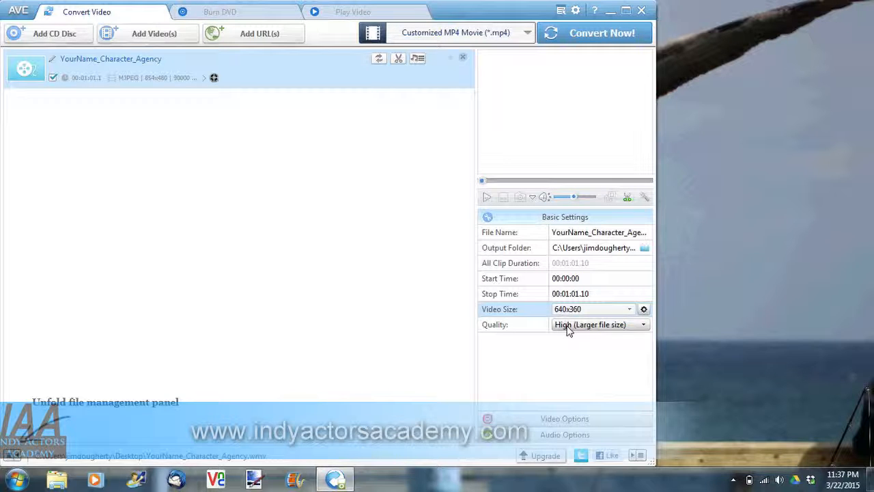
Review the video and audio options, and start converting the video to a customized MP4 movie.
{"action": "left_click", "coordinate": [554, 419]}
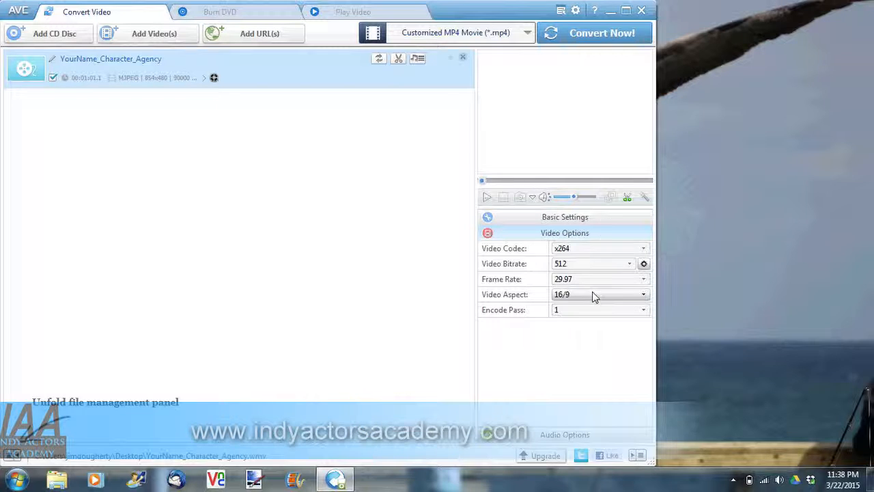
{"action": "left_click", "coordinate": [572, 435]}
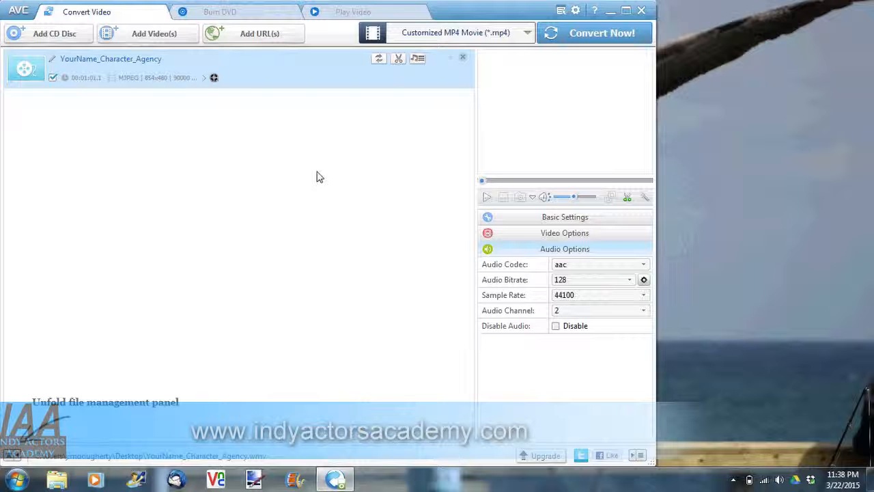
{"action": "left_click", "coordinate": [568, 44]}
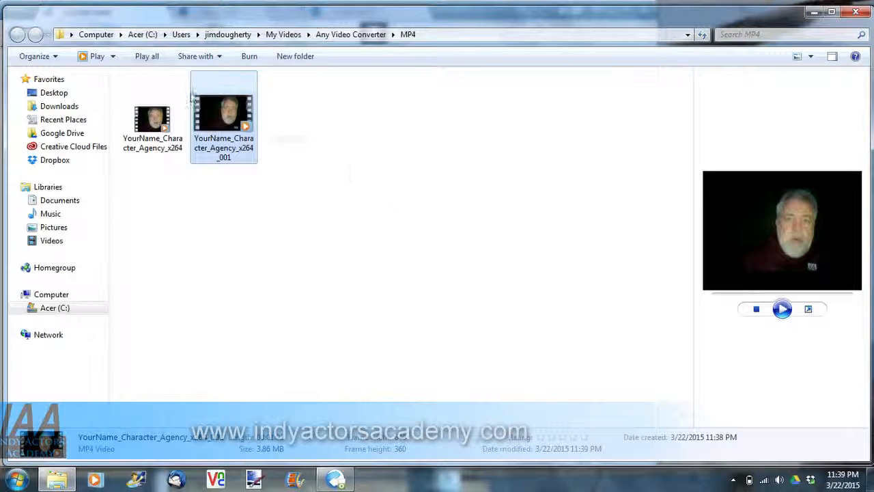
Play the converted YourName_Character_Agency_x264_001 video to check it, and close the player.
{"action": "double_click", "coordinate": [229, 135]}
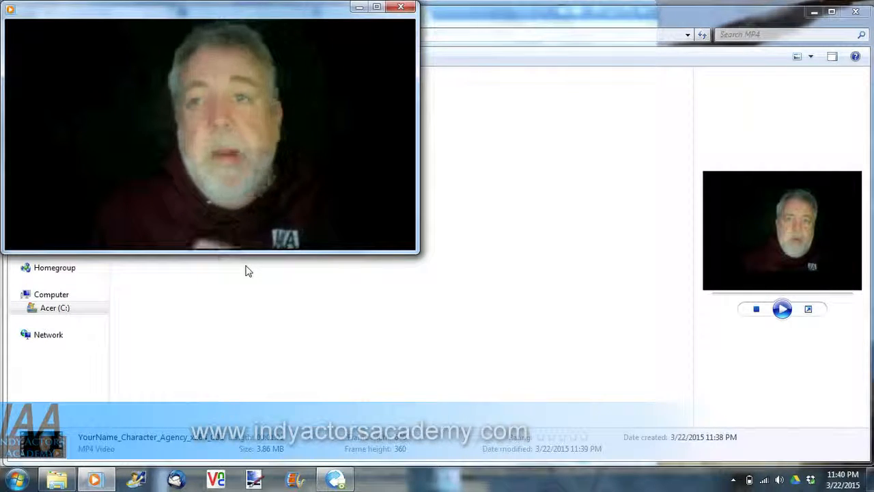
{"action": "left_click", "coordinate": [401, 7]}
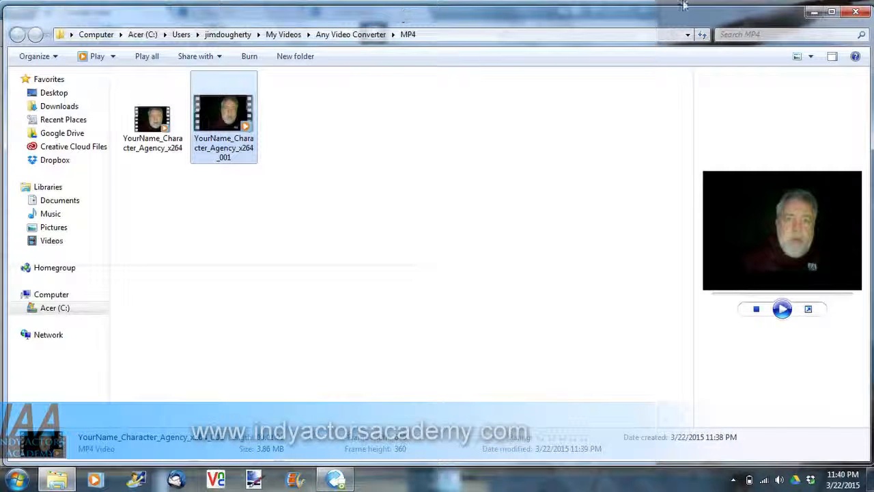
Close the MP4 output folder and exit Any Video Converter, dismissing the upgrade offer.
{"action": "left_click", "coordinate": [855, 15]}
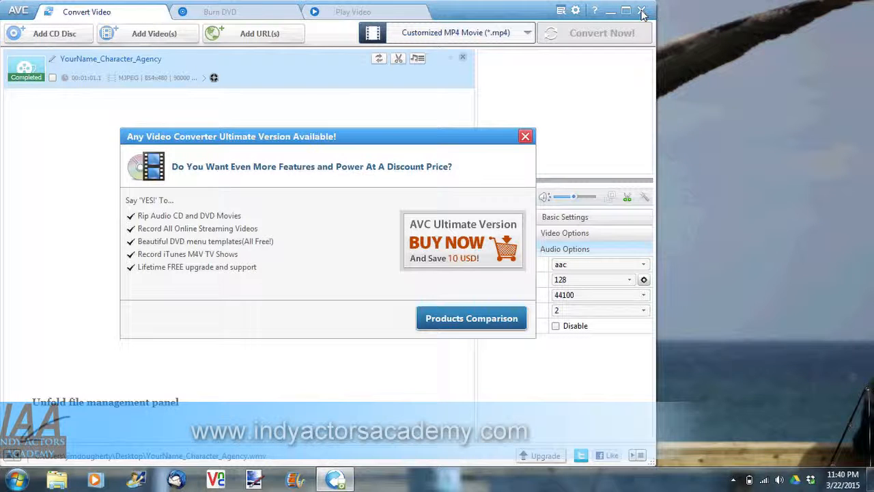
{"action": "left_click", "coordinate": [525, 136]}
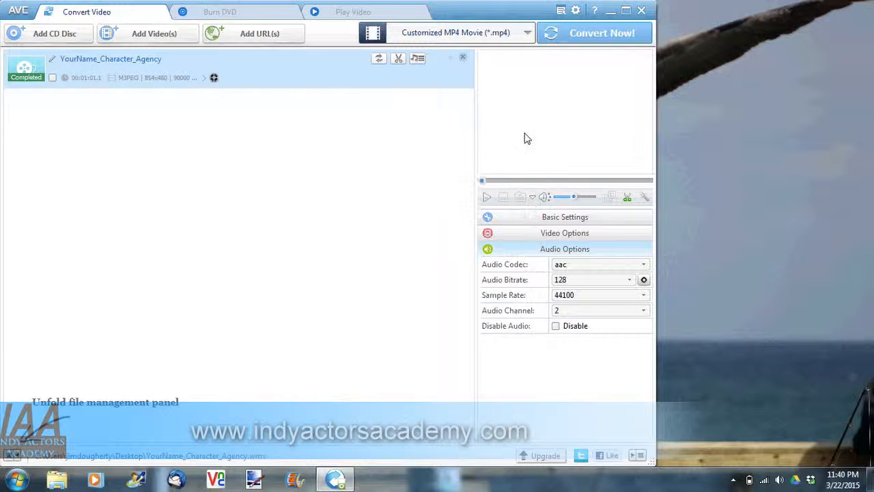
{"action": "left_click", "coordinate": [641, 11]}
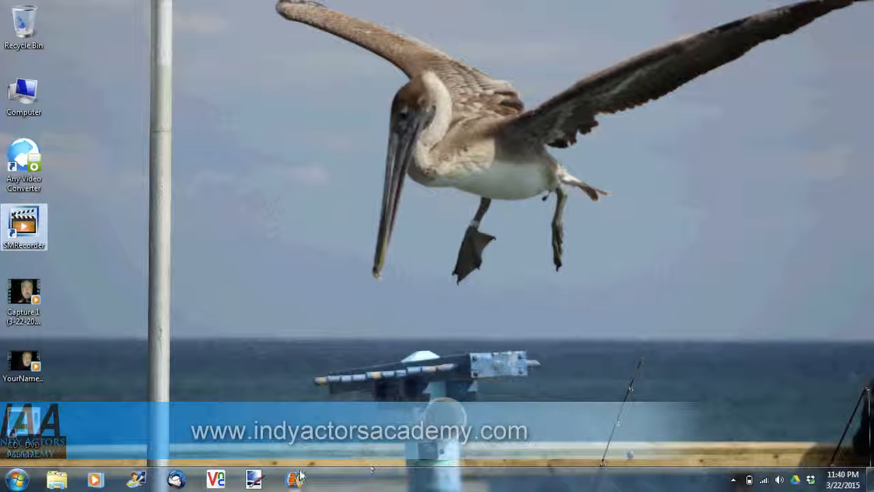